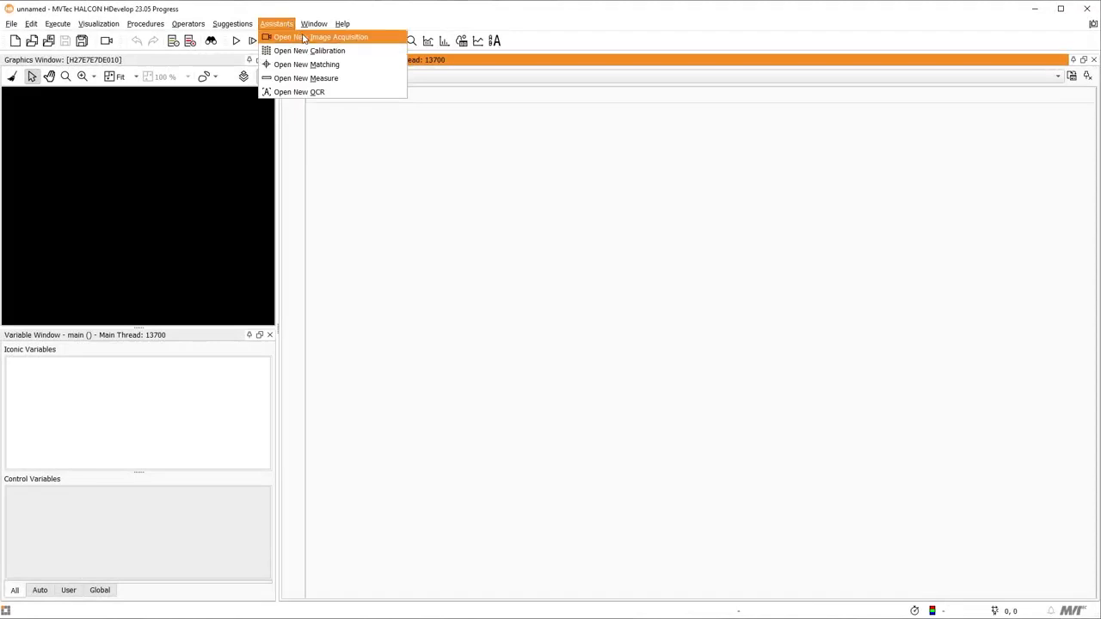
Open a new Image Acquisition assistant, auto-detect the interfaces and choose GigEVision2 as the acquisition interface
click(304, 38)
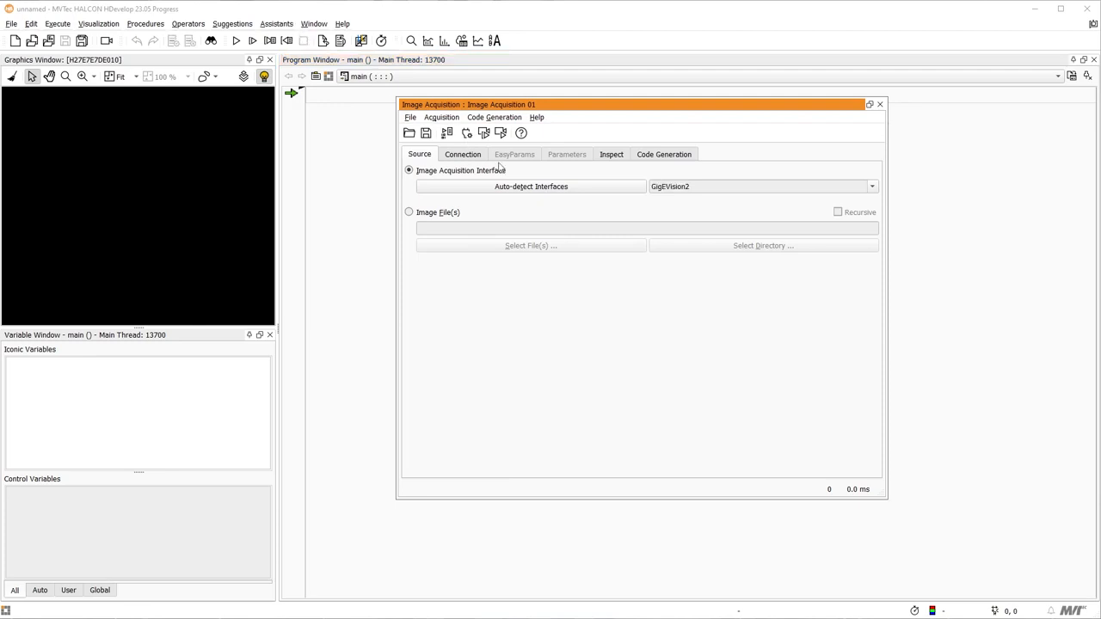
click(526, 186)
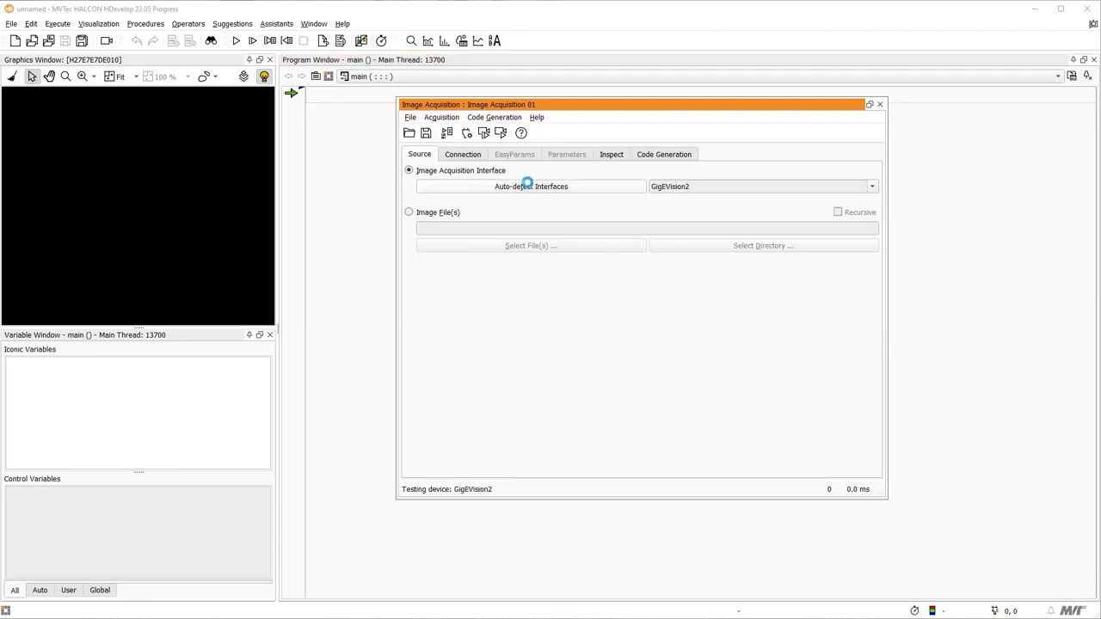
click(872, 189)
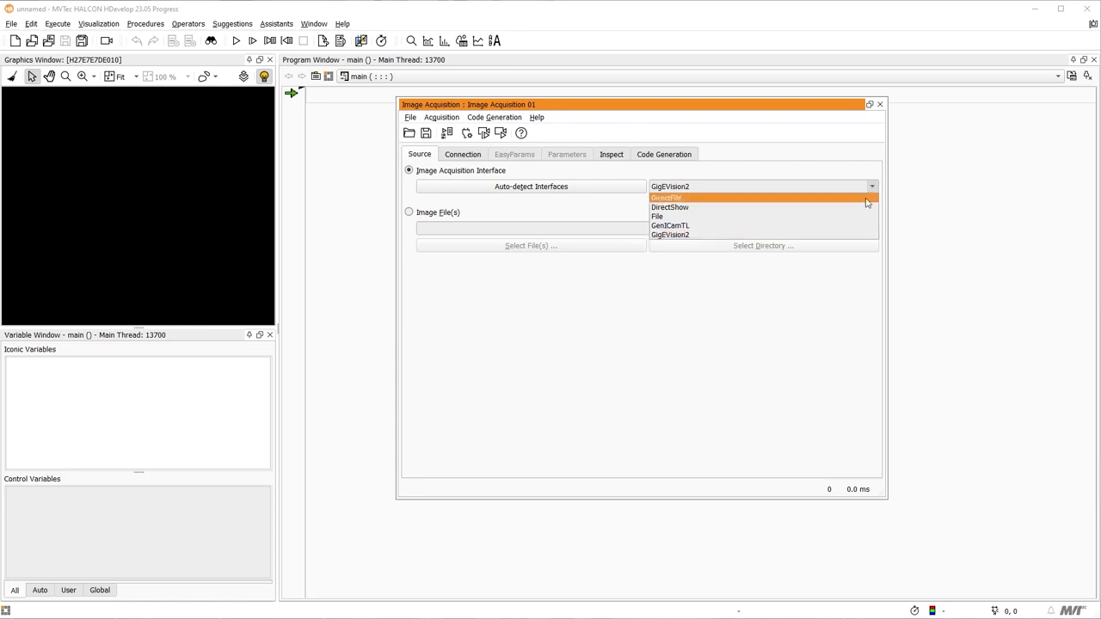
click(852, 235)
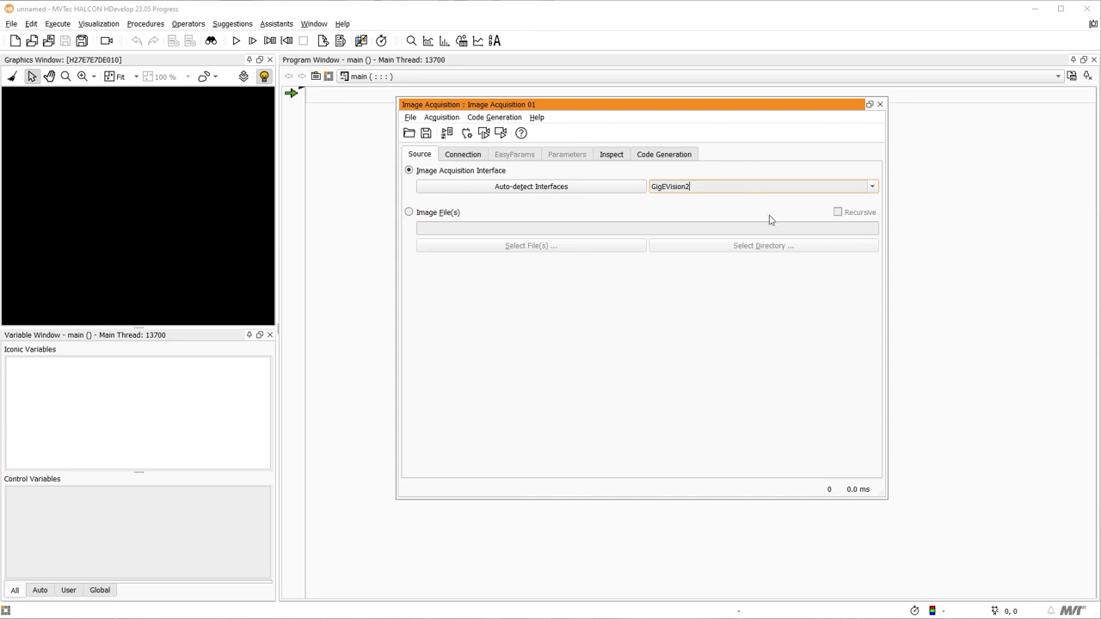
Detect the connected devices, connect to the Basler raL204848gm camera and snap a single image
click(478, 159)
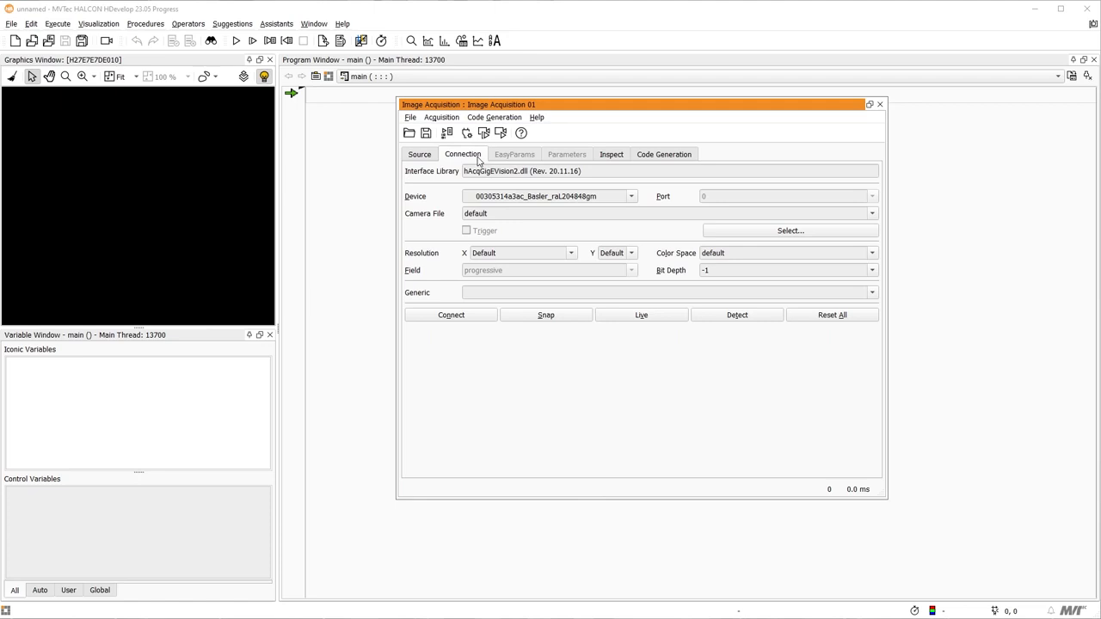
click(736, 315)
click(632, 199)
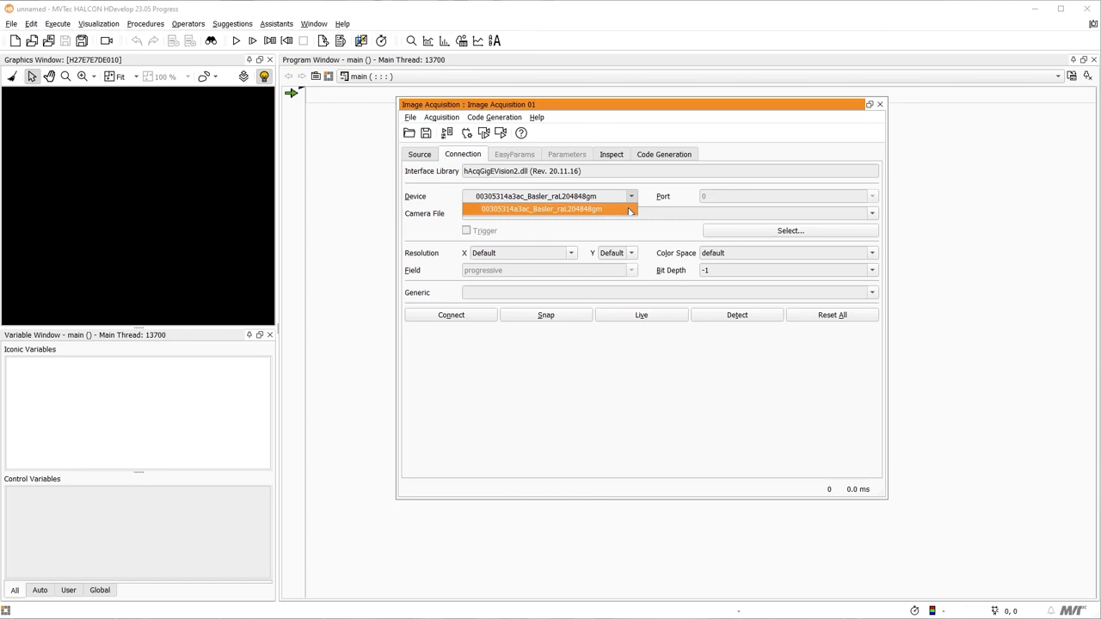
click(629, 210)
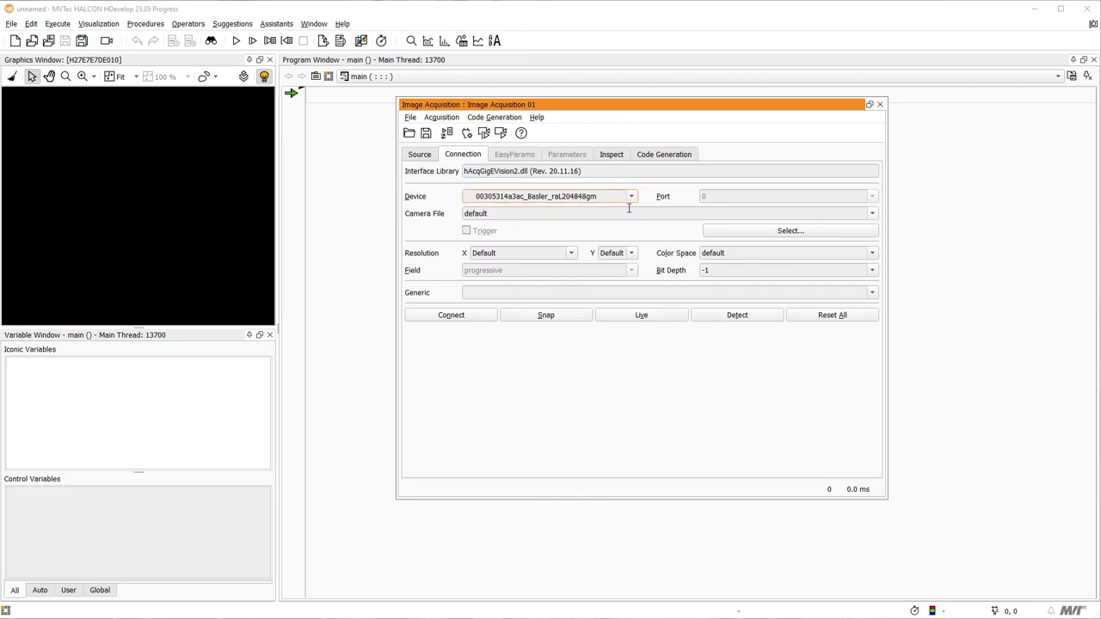
click(488, 315)
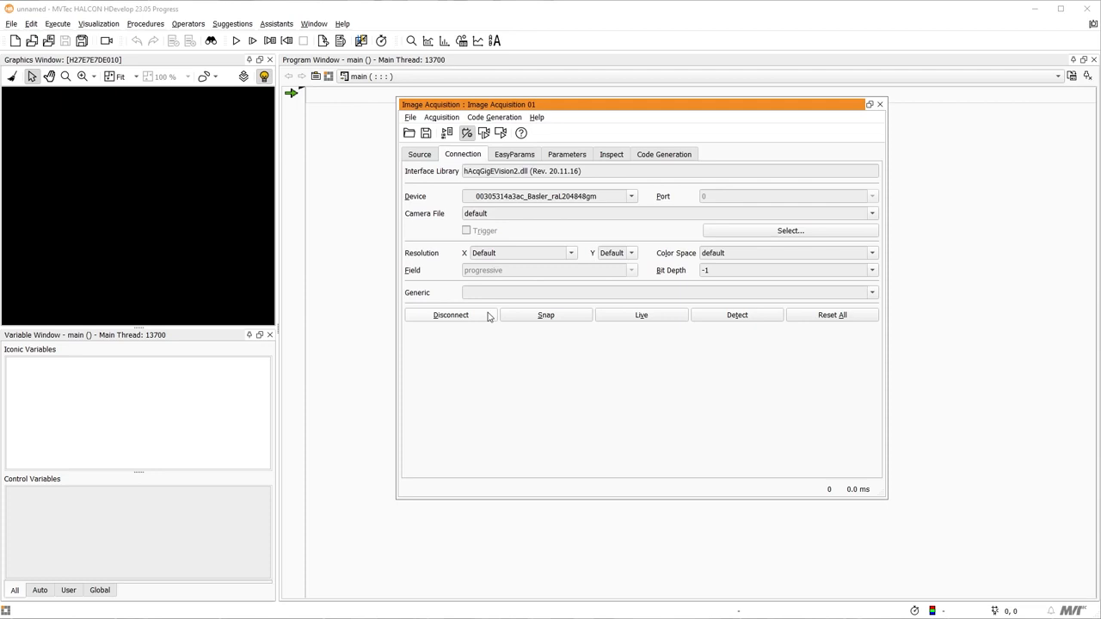
click(537, 315)
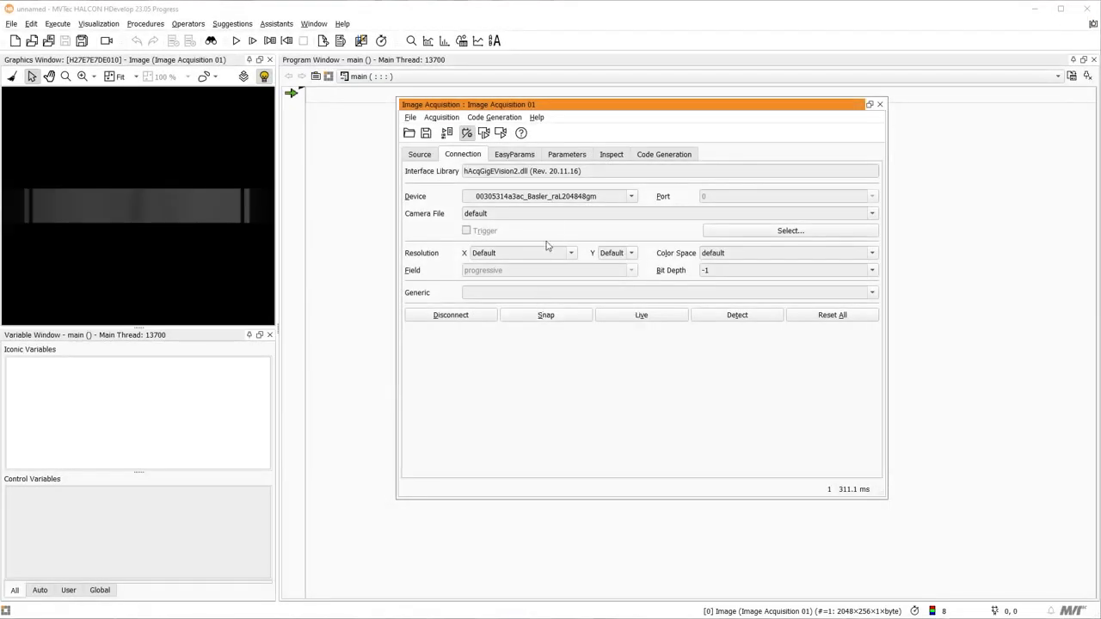
Filter the camera parameters for "height" and set Height to 500
click(574, 160)
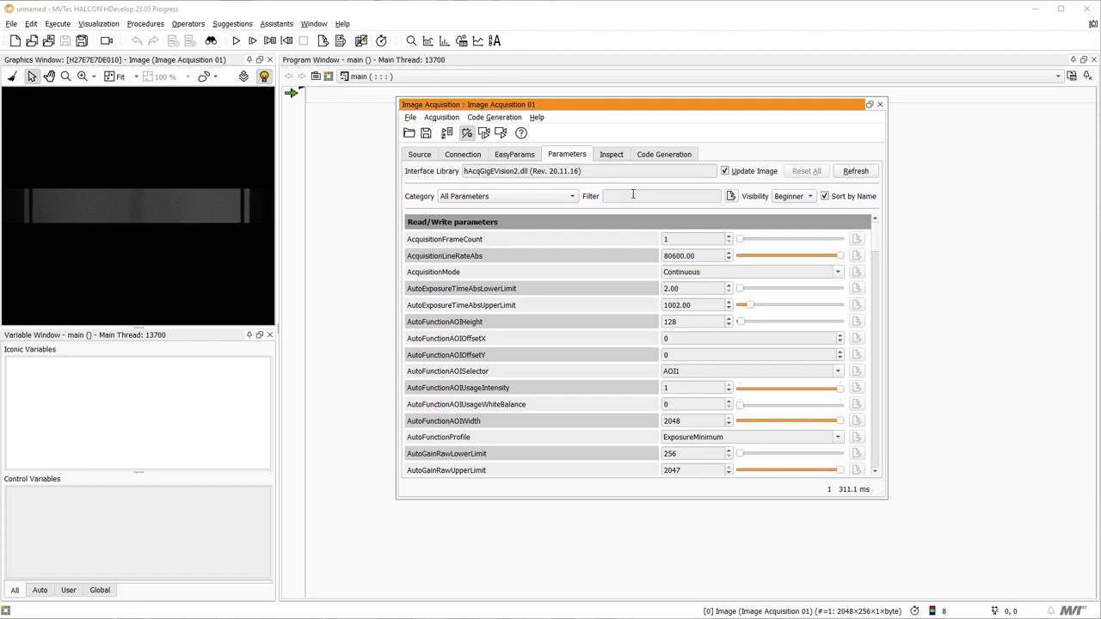
click(665, 196)
text(height)
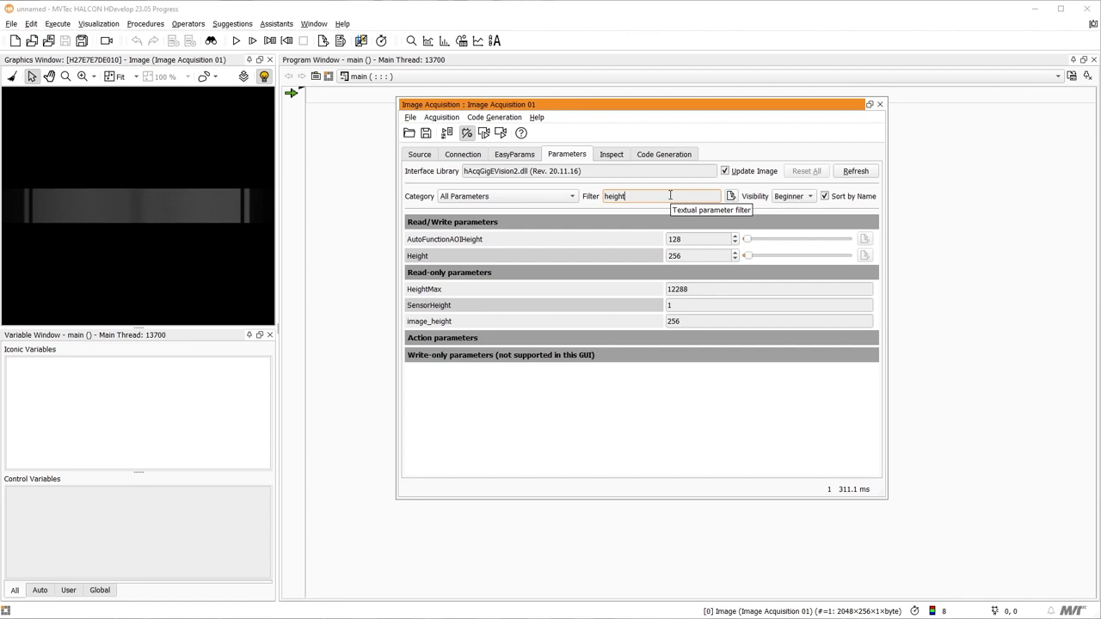
click(676, 255)
text(500)
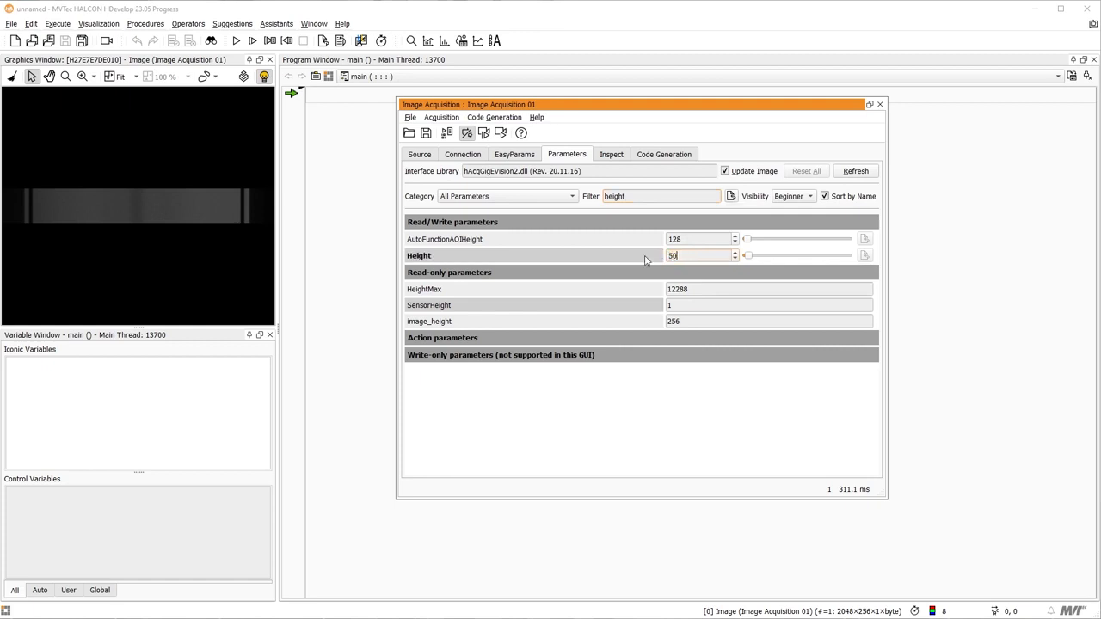
key(Return)
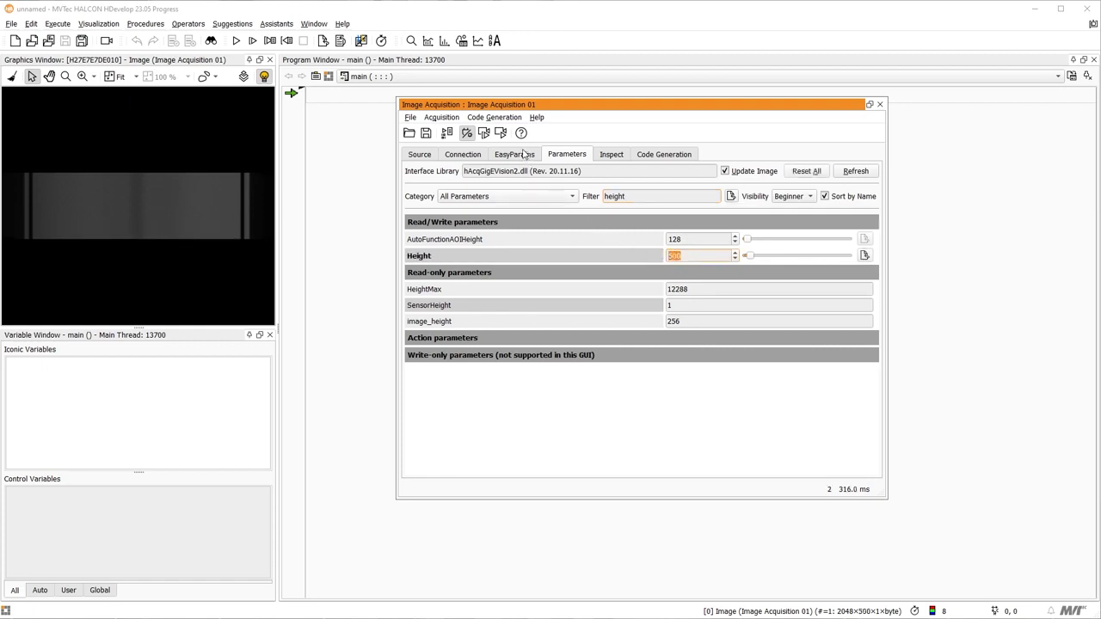
Start live acquisition and use the gray histogram's threshold display to highlight only pixels with gray value 255
click(504, 134)
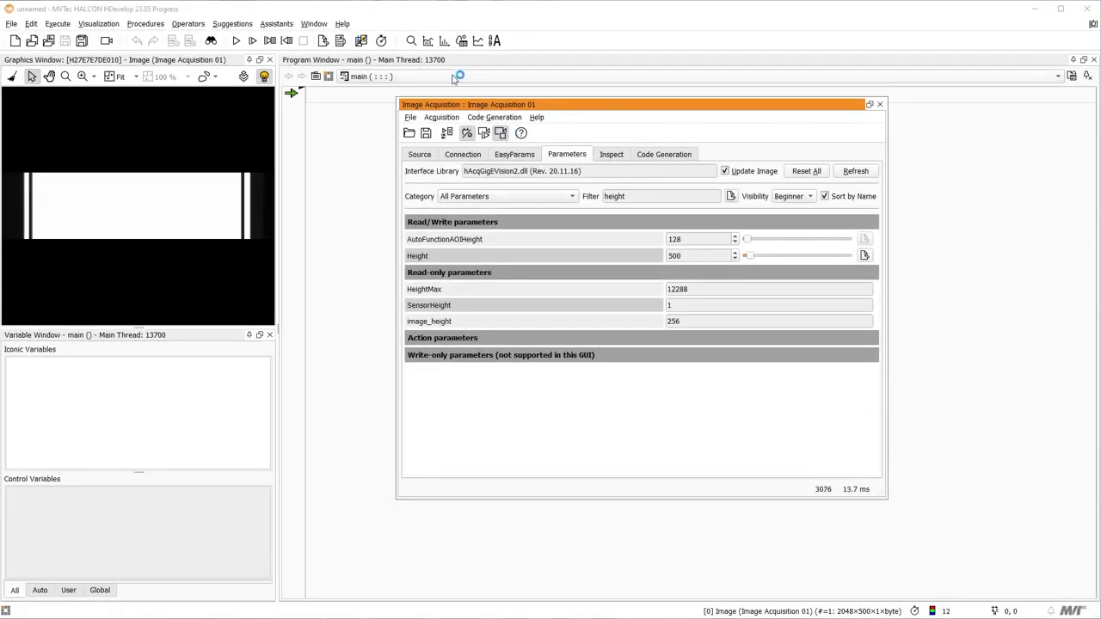
click(428, 41)
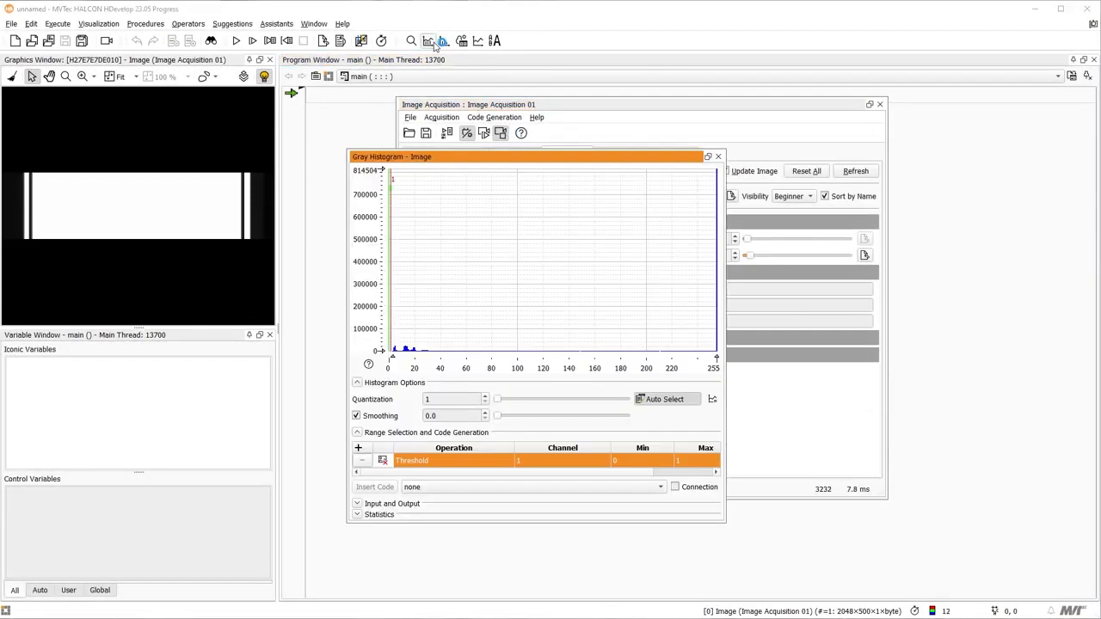
click(383, 460)
drag(398, 322, 733, 316)
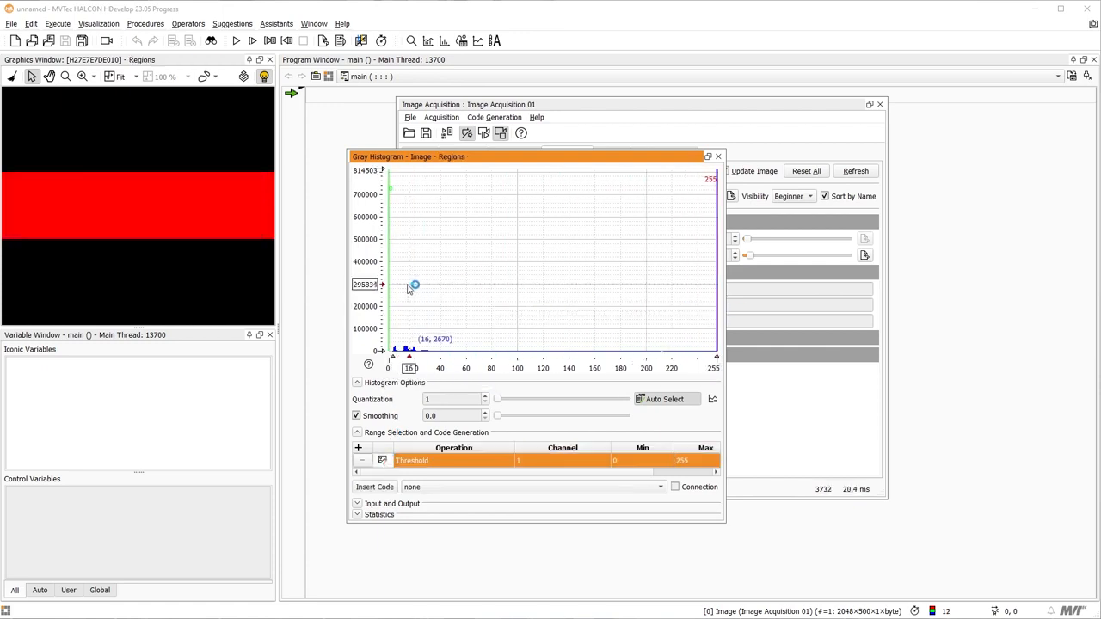
drag(391, 285, 738, 284)
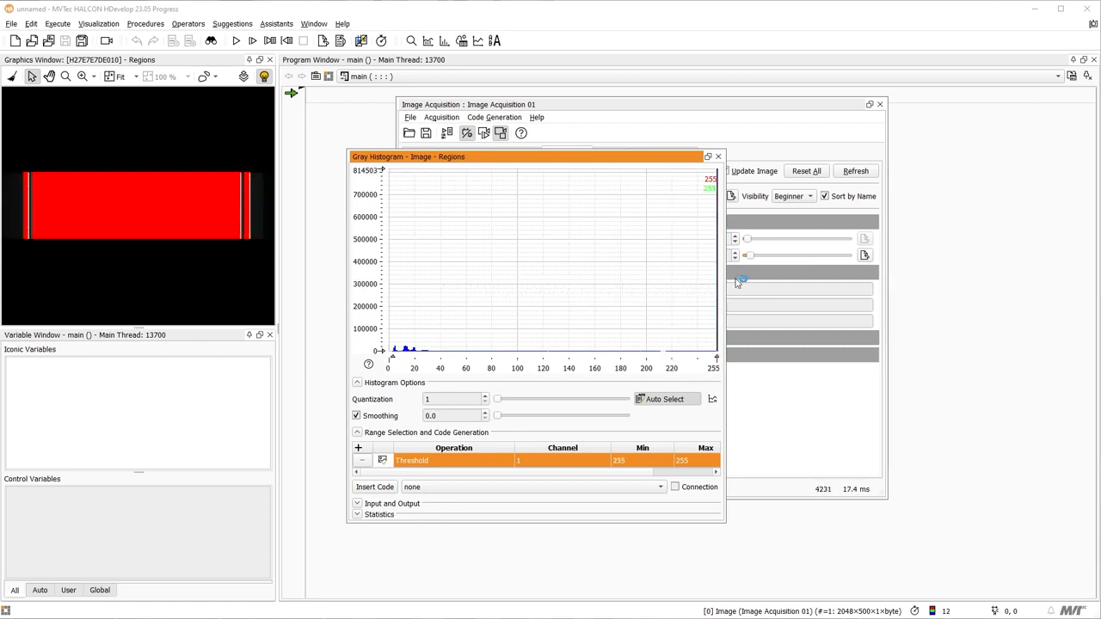
Filter the camera parameters for "expo", set ExposureTimeAbs to 2 and check the gray histogram
click(793, 111)
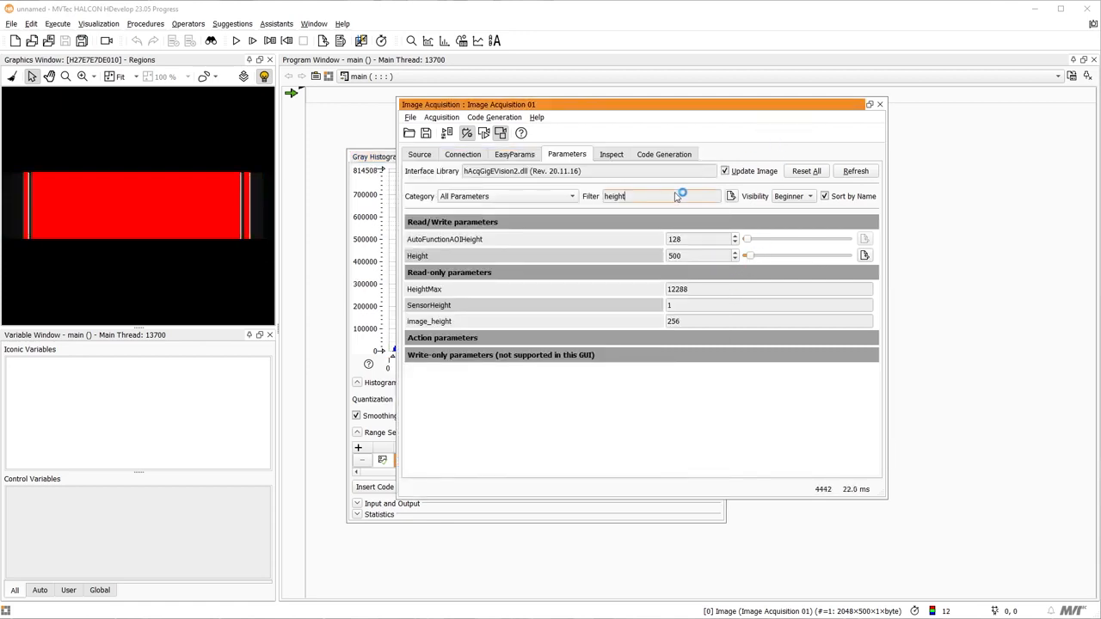
drag(627, 197, 594, 201)
text(expo)
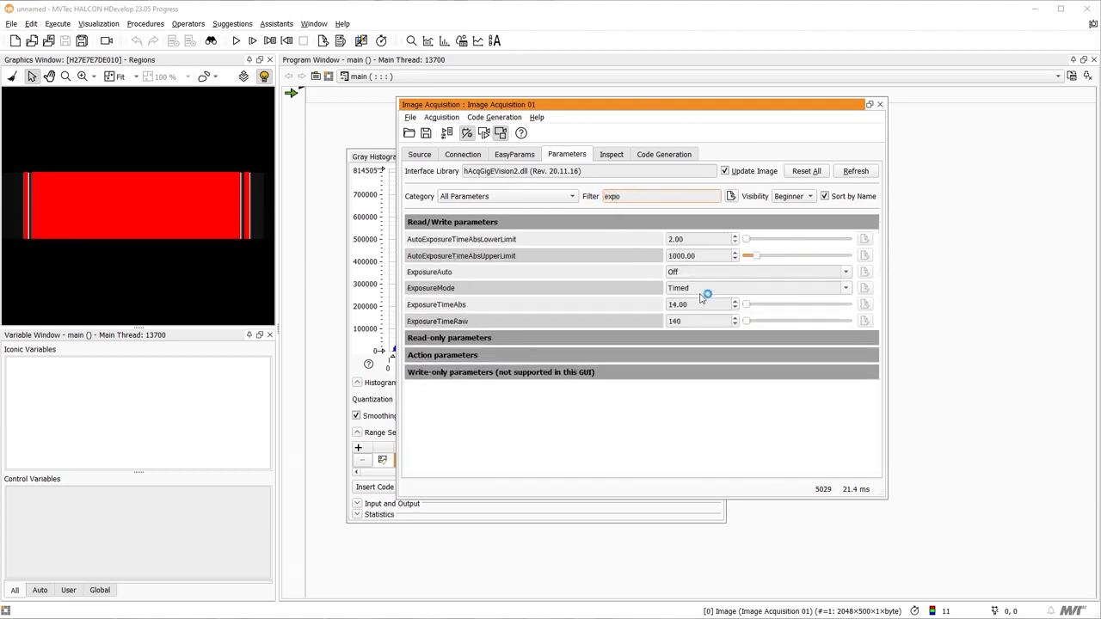
drag(705, 301, 659, 307)
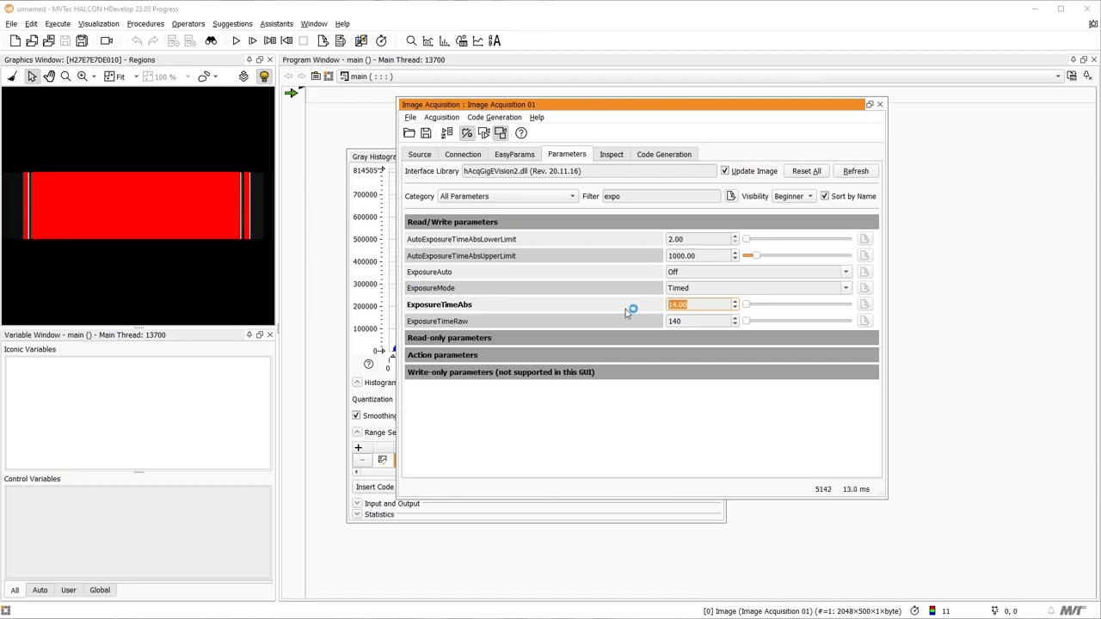
text(2)
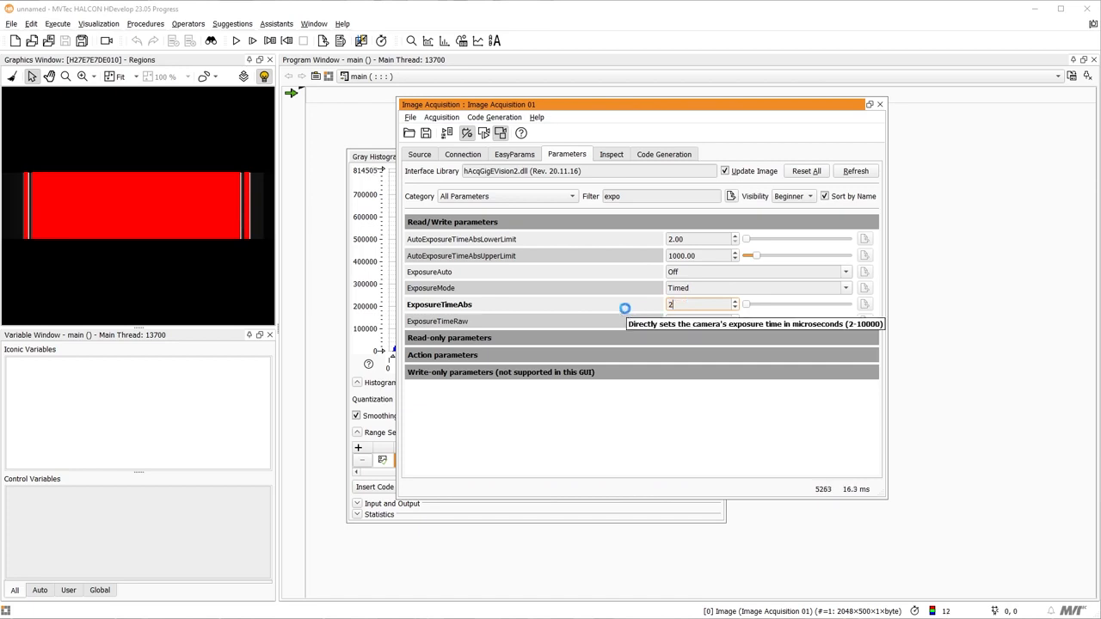
key(Return)
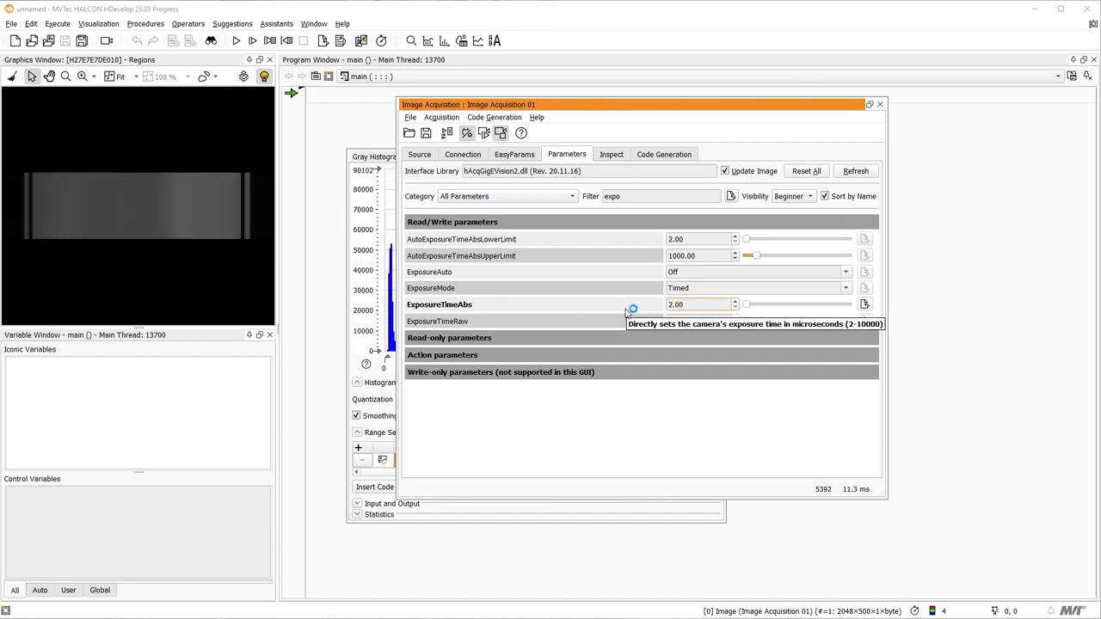
click(378, 160)
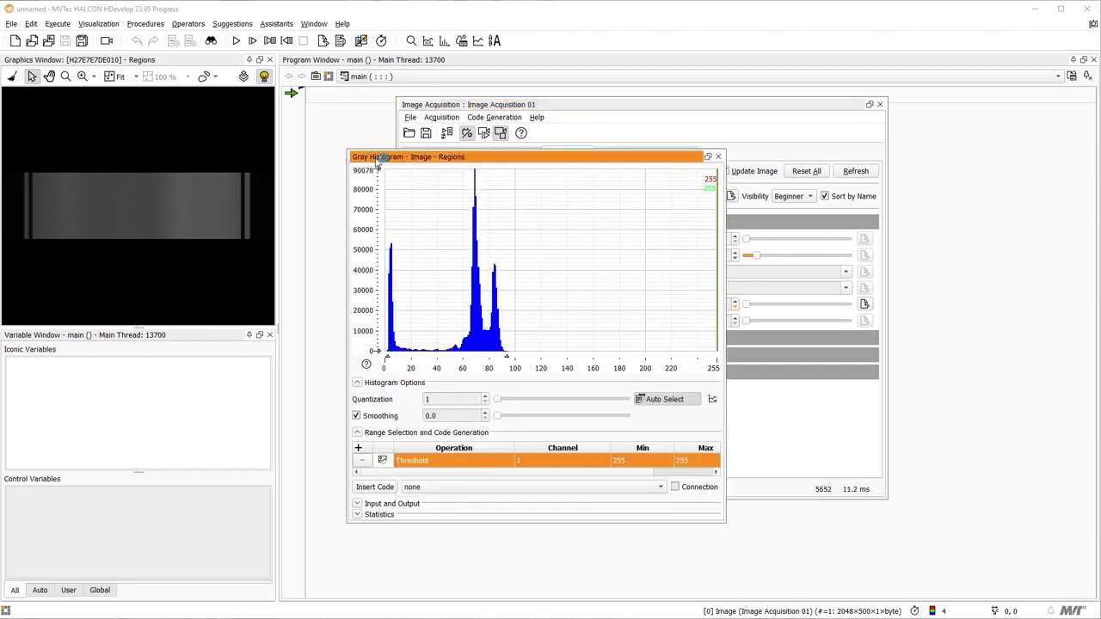
Filter the camera parameters for "gain", set GainRaw to 2000 and check the gray histogram
click(578, 106)
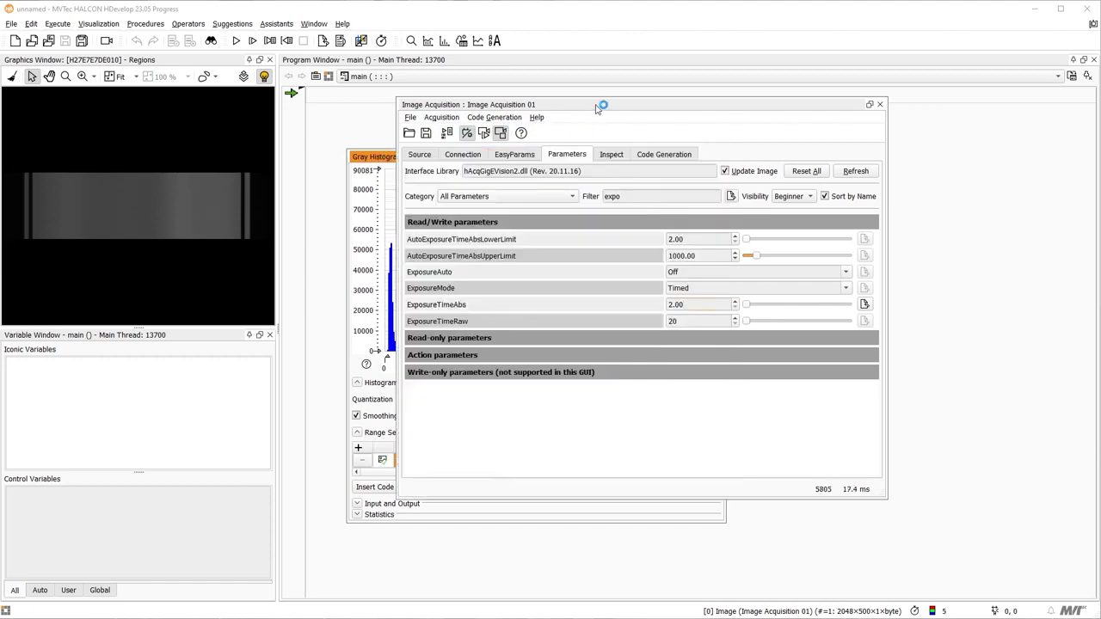
double_click(612, 197)
text(gain)
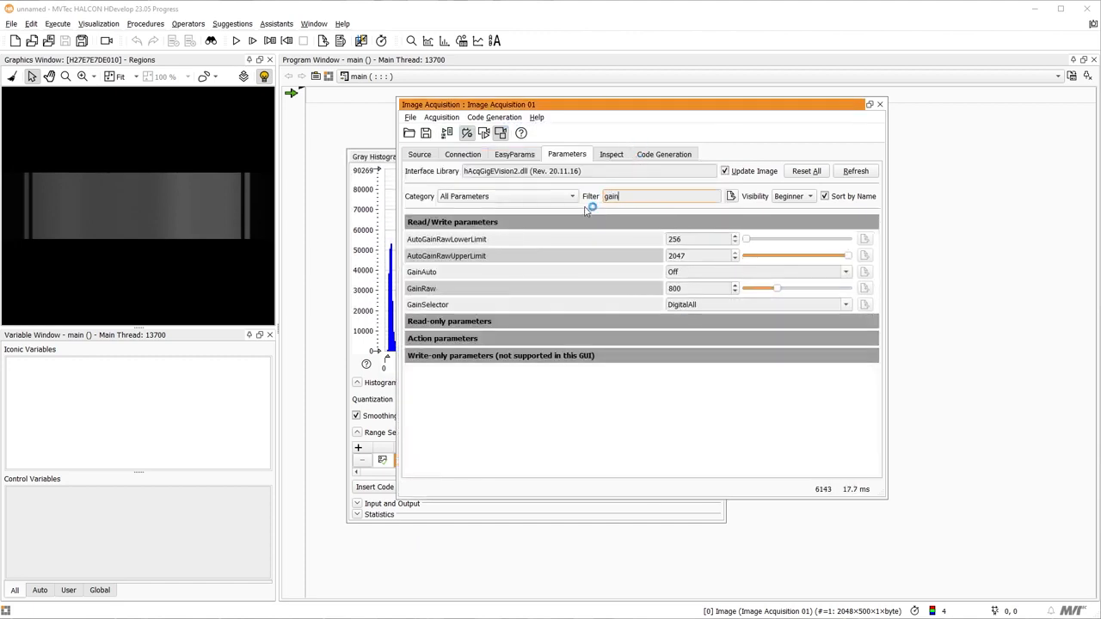
double_click(692, 288)
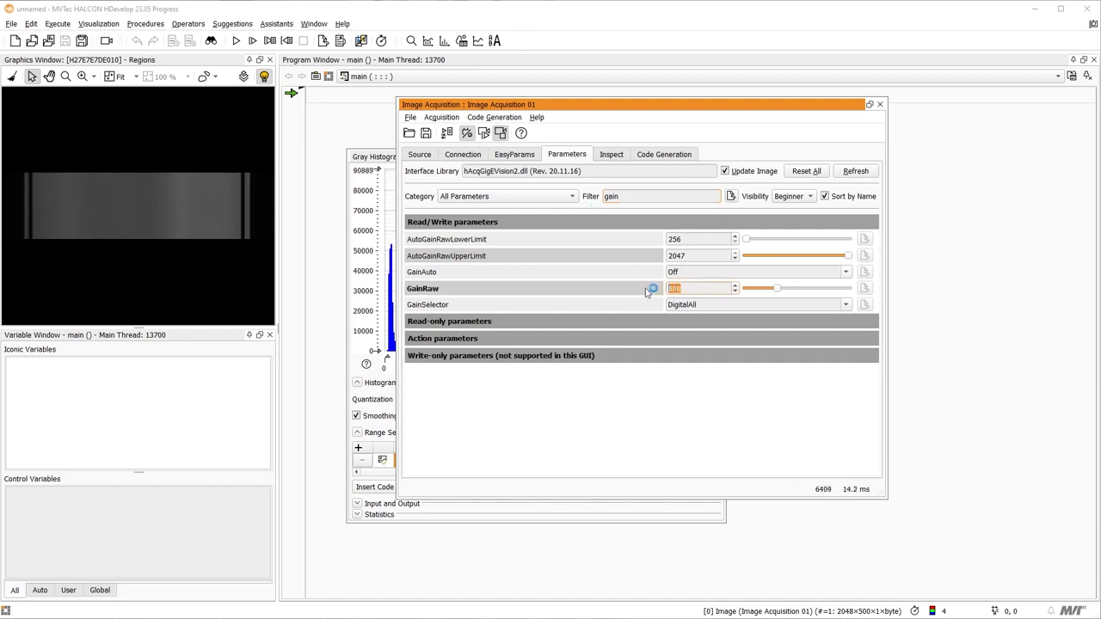
text(2000)
key(Return)
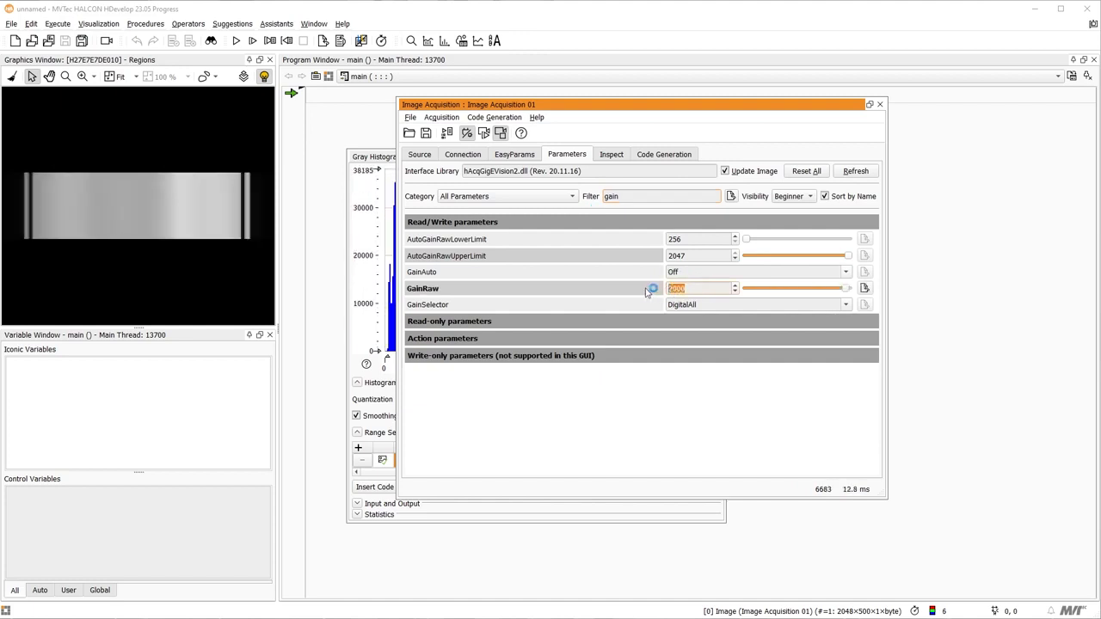
click(375, 158)
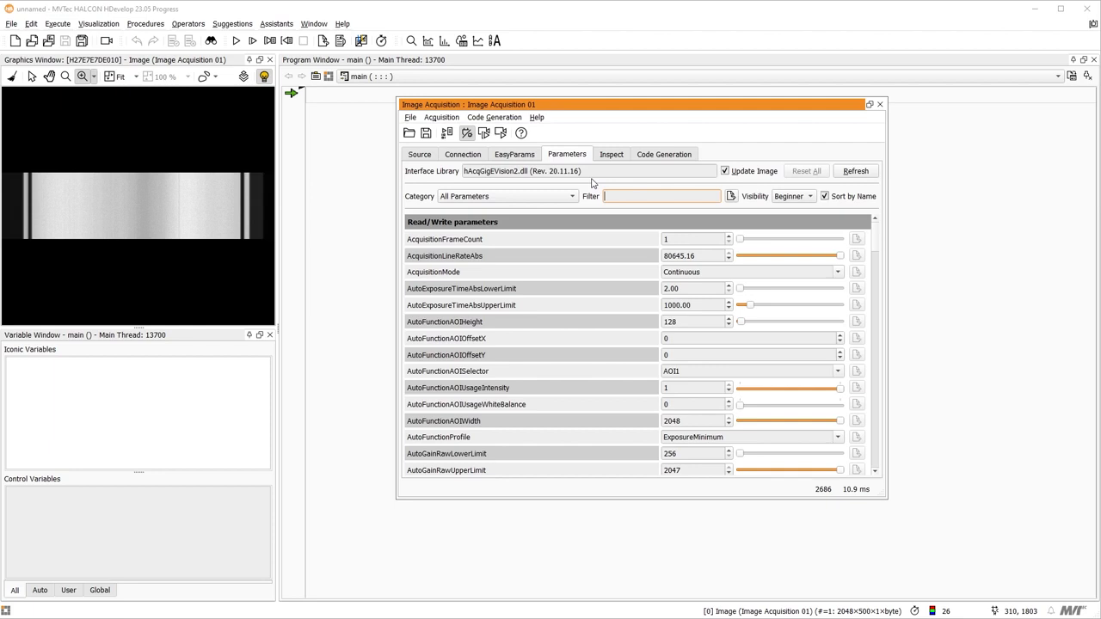
Filter the camera parameters for "height" and raise Height to its maximum of 12288
text(height)
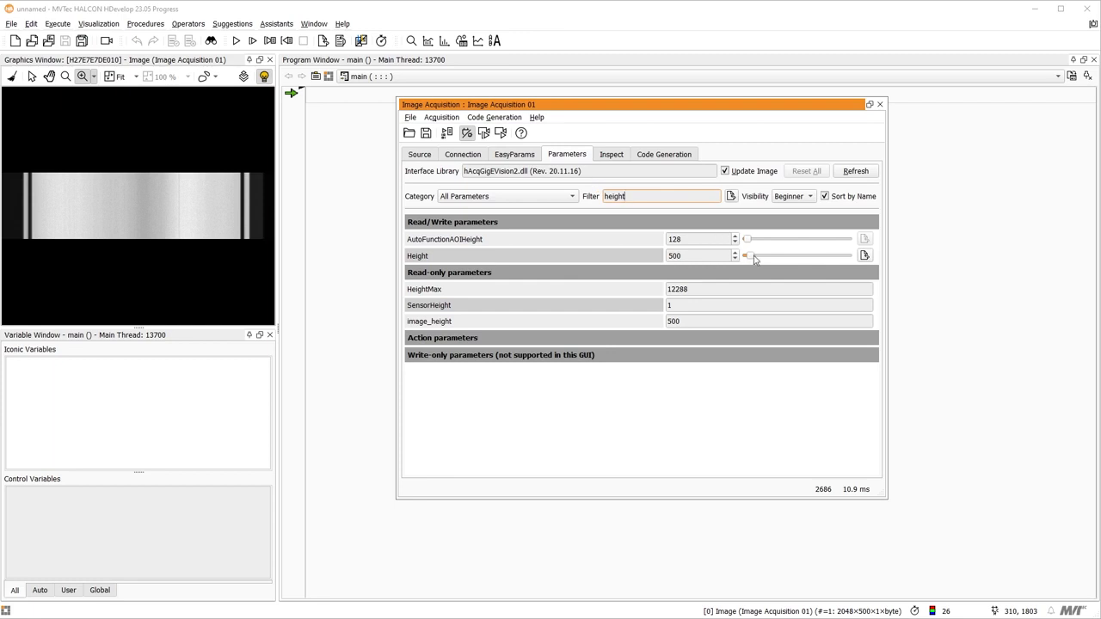
drag(750, 255, 865, 257)
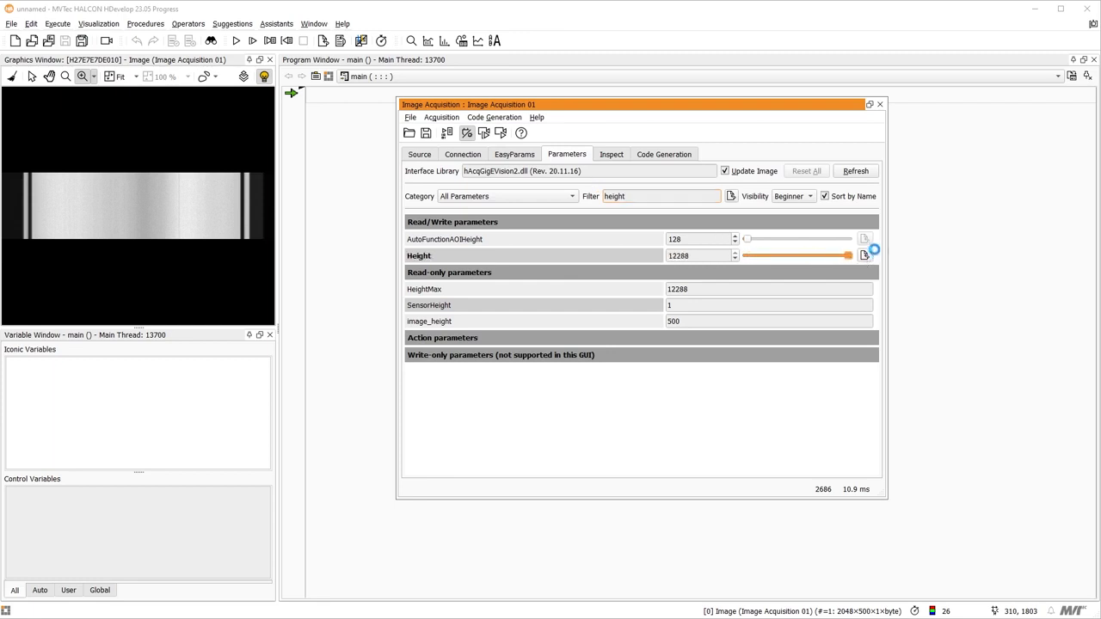